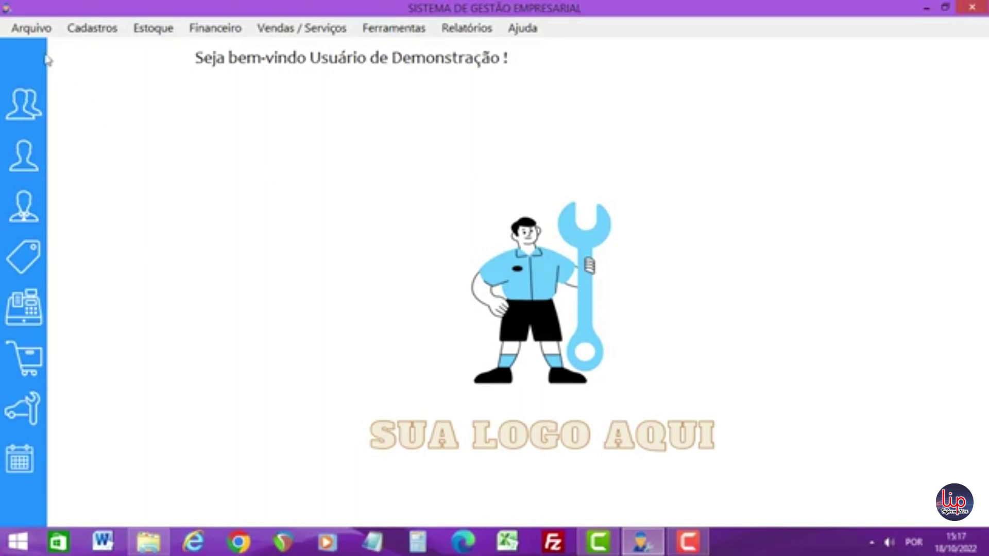
Step: Open the system settings and save the company data, confirming the save
left_click(30, 29)
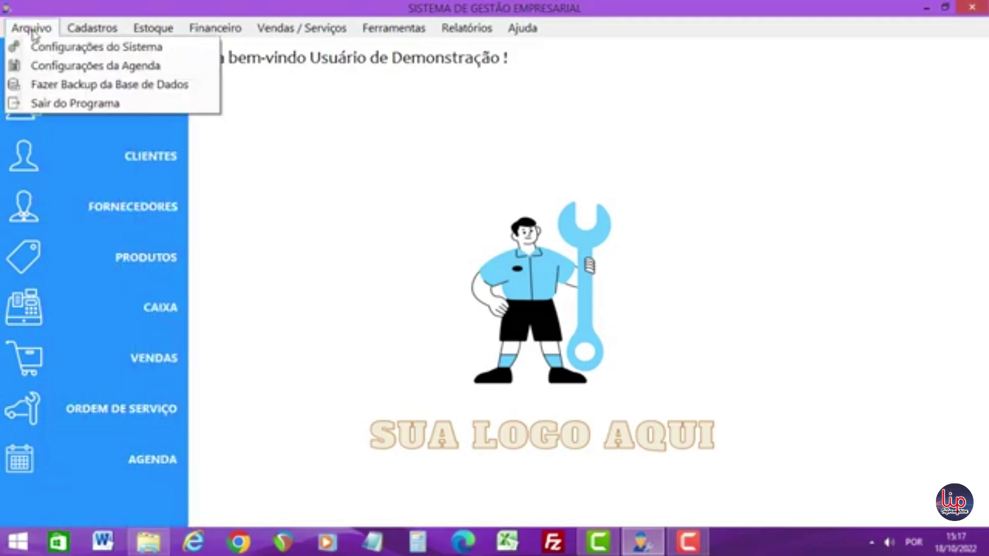
left_click(49, 49)
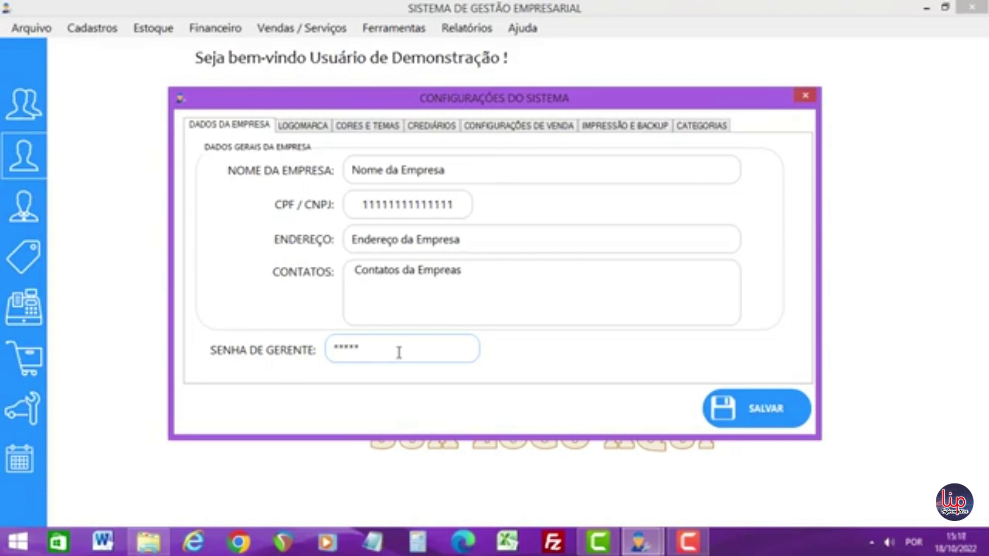
left_click(755, 416)
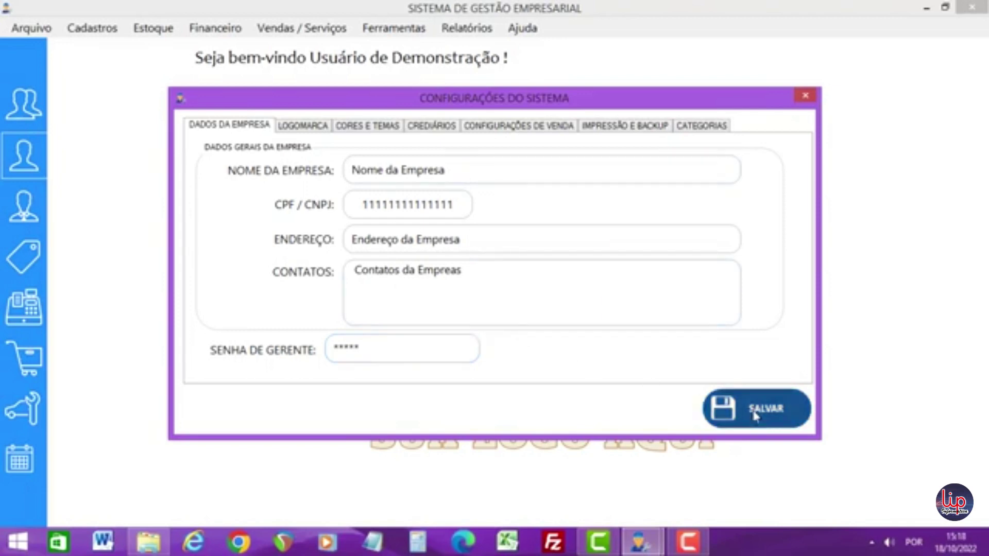
left_click(562, 329)
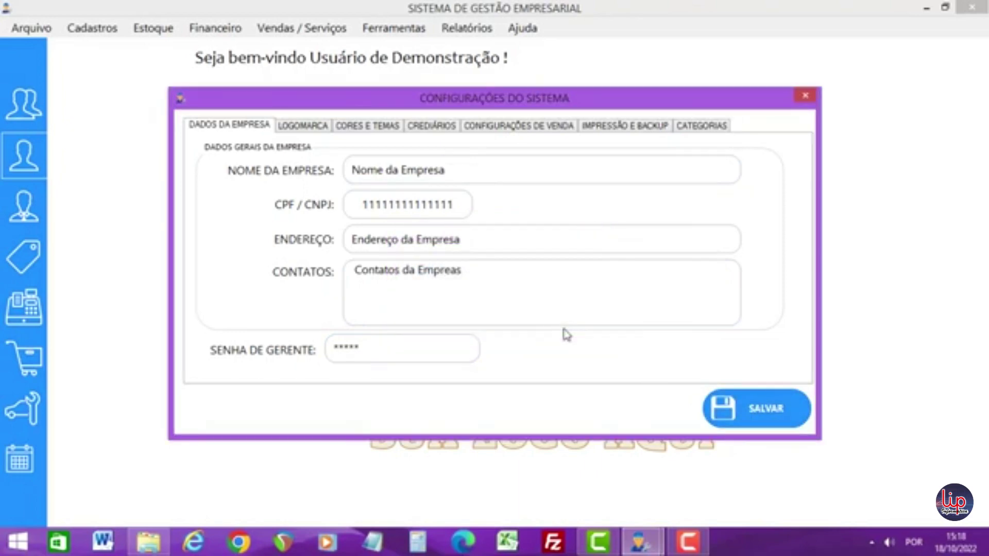
Step: Load LOGO DE EXEMPLO.jpg from the desktop as the company logo and save the settings
left_click(316, 132)
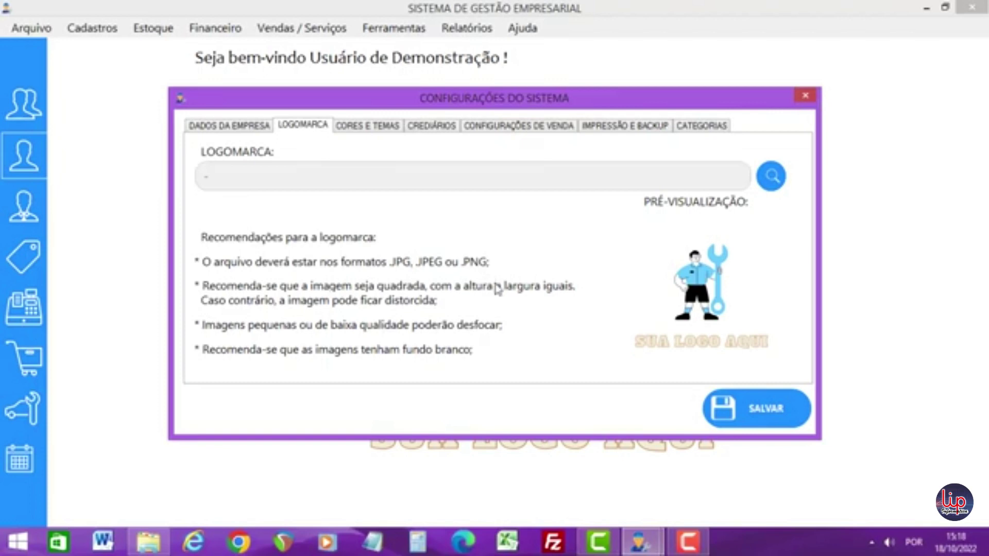
left_click(773, 179)
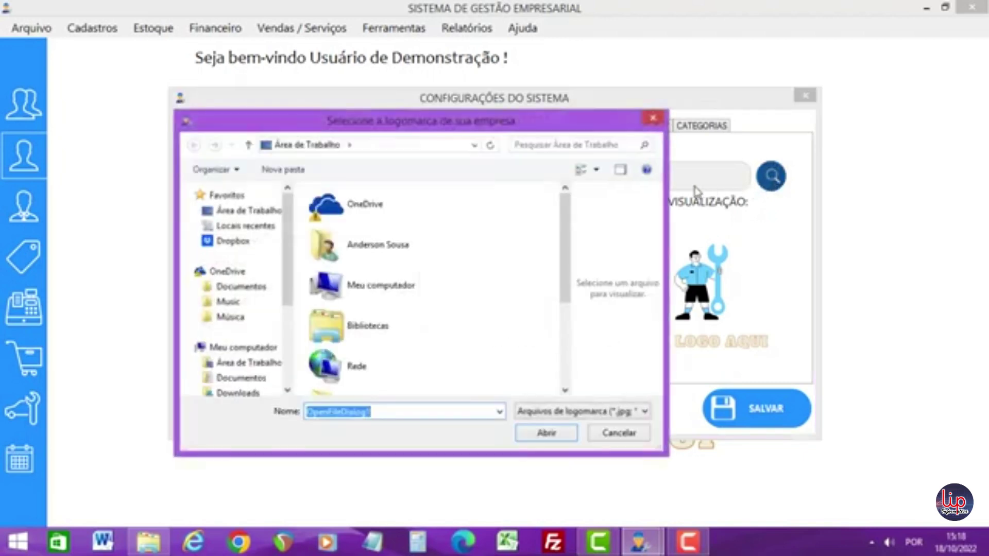
left_click_drag(566, 230, 539, 349)
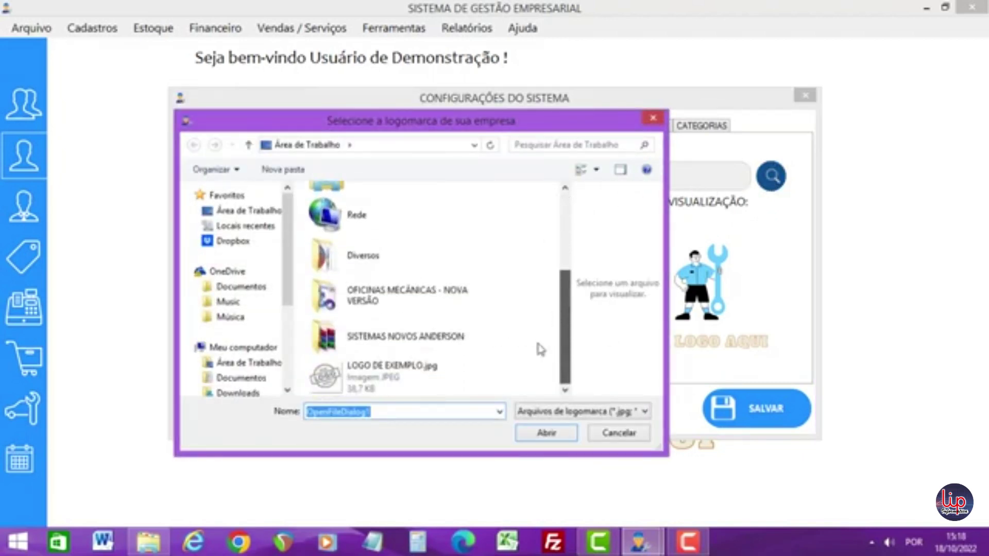
left_click(376, 394)
double_click(376, 394)
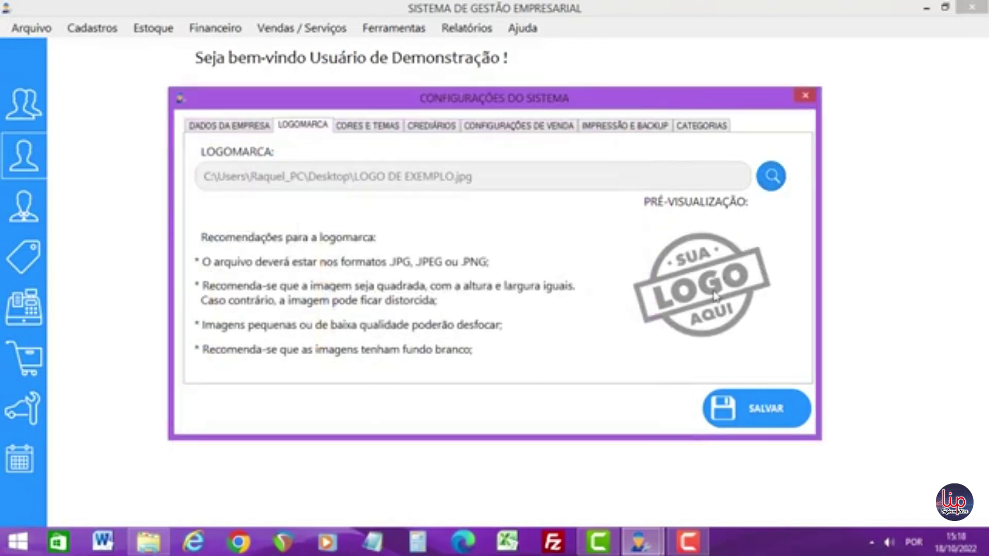
left_click(730, 406)
left_click(590, 322)
mouse_move(709, 100)
left_mouse_down()
mouse_move(316, 98)
mouse_move(288, 109)
mouse_move(427, 135)
mouse_move(732, 140)
mouse_move(692, 113)
mouse_move(701, 113)
left_mouse_up()
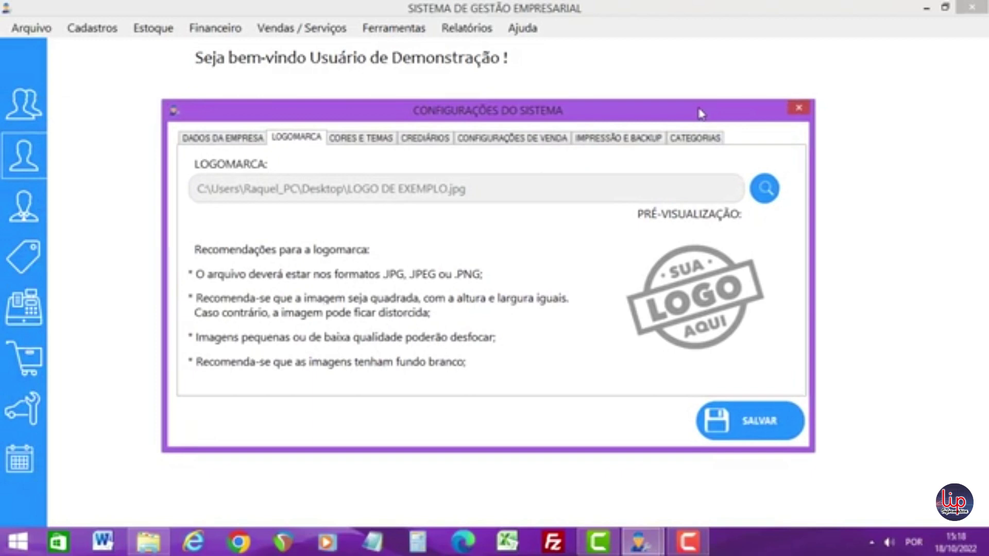
Step: Set the system button colour to DarkGray and the list theme to Teal, and save the settings
left_click(380, 141)
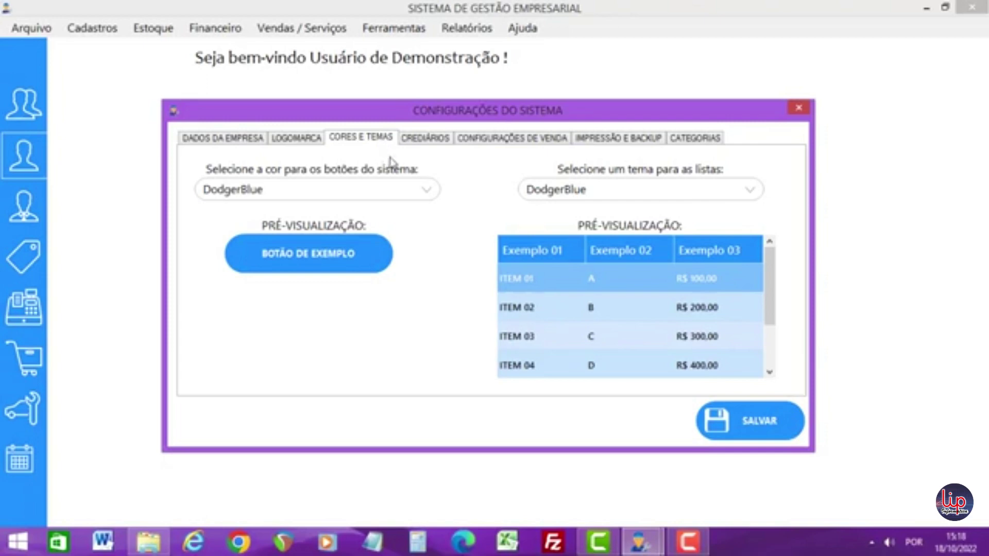
left_click(433, 195)
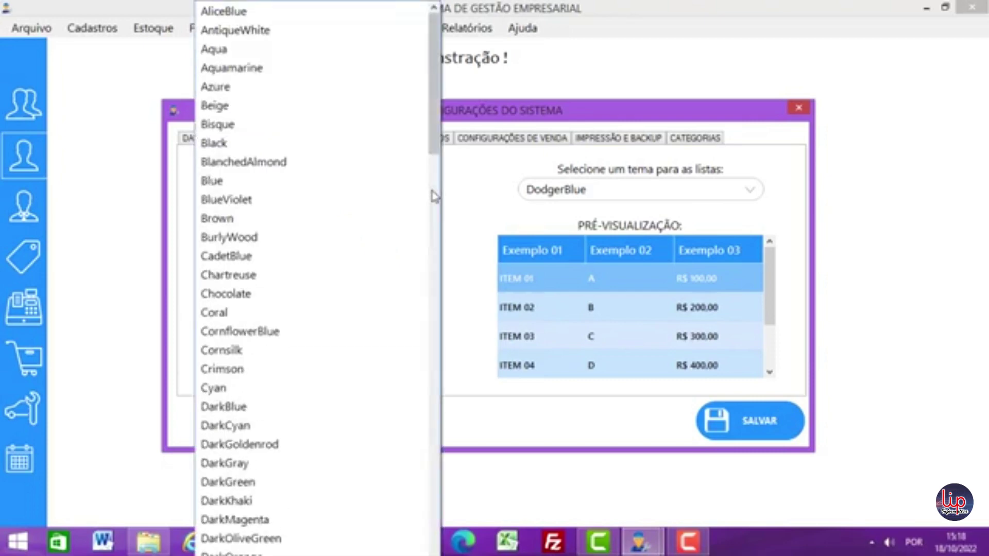
left_click(287, 463)
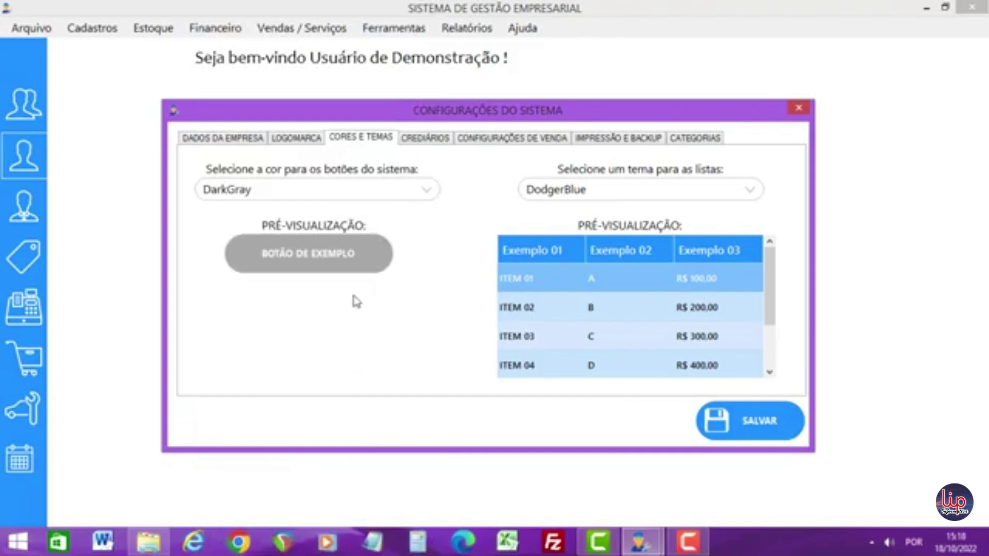
left_click(655, 186)
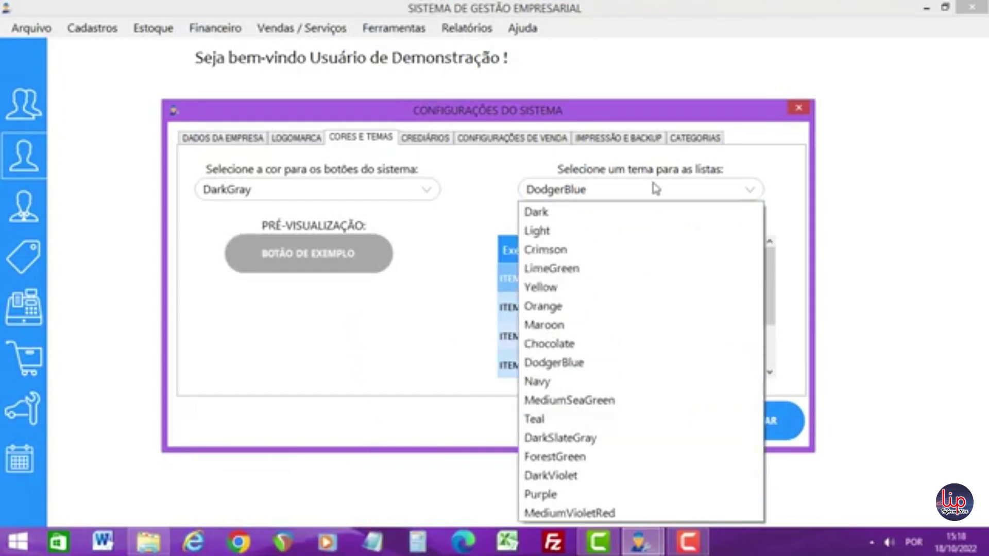
left_click(572, 385)
left_click(664, 193)
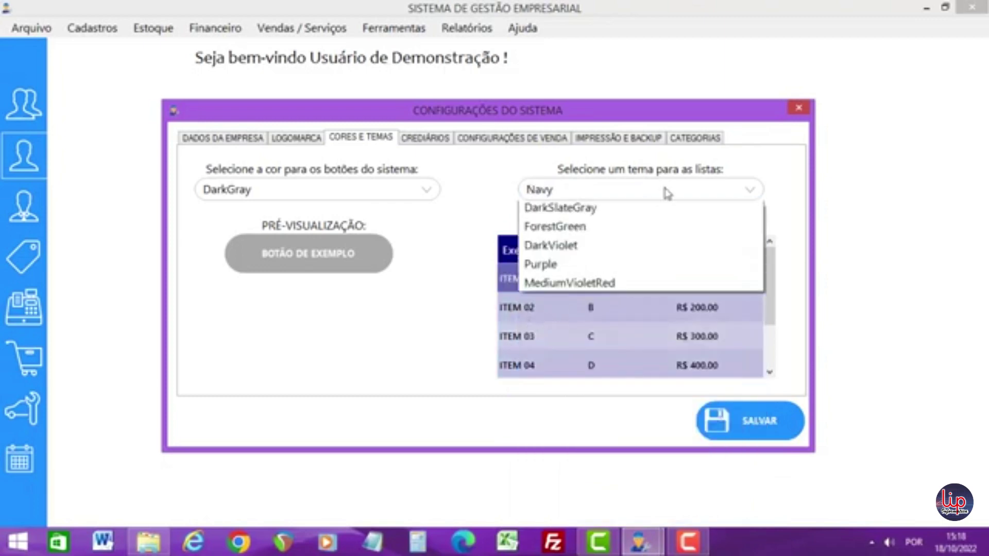
left_click(548, 420)
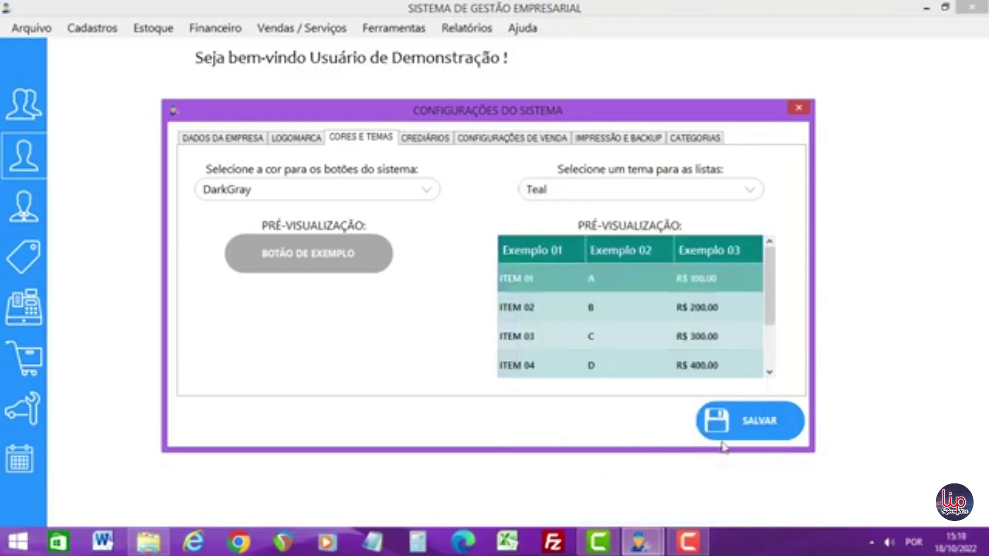
left_click(739, 432)
left_click(580, 326)
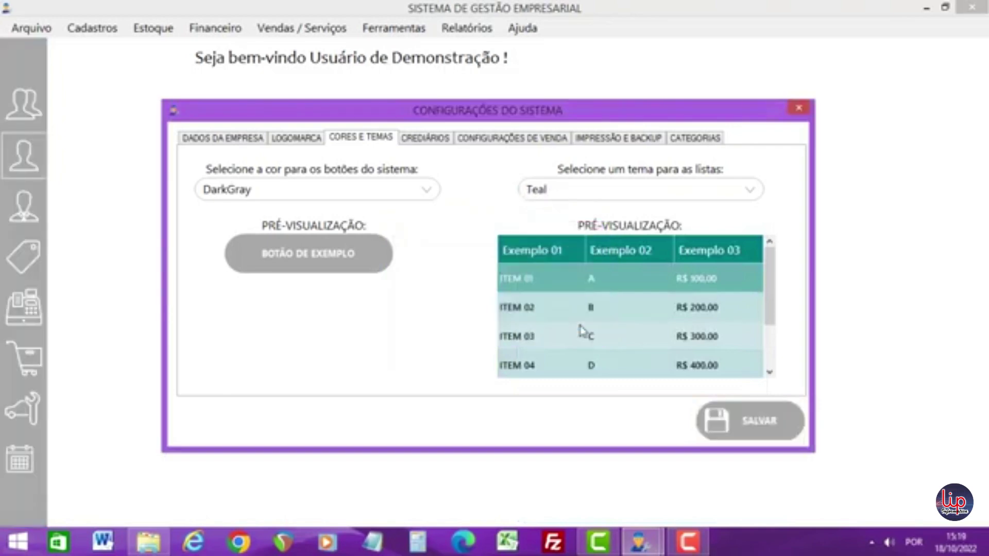
mouse_move(30, 341)
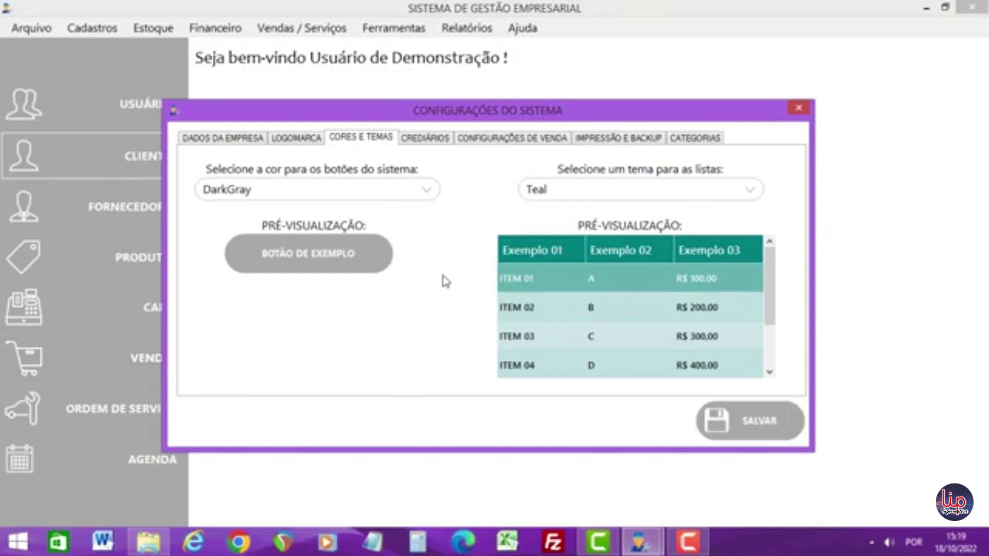
Step: Review the credit and sales settings, trying NÃO and restoring SIM for editing product values at the time of sale
left_click(442, 146)
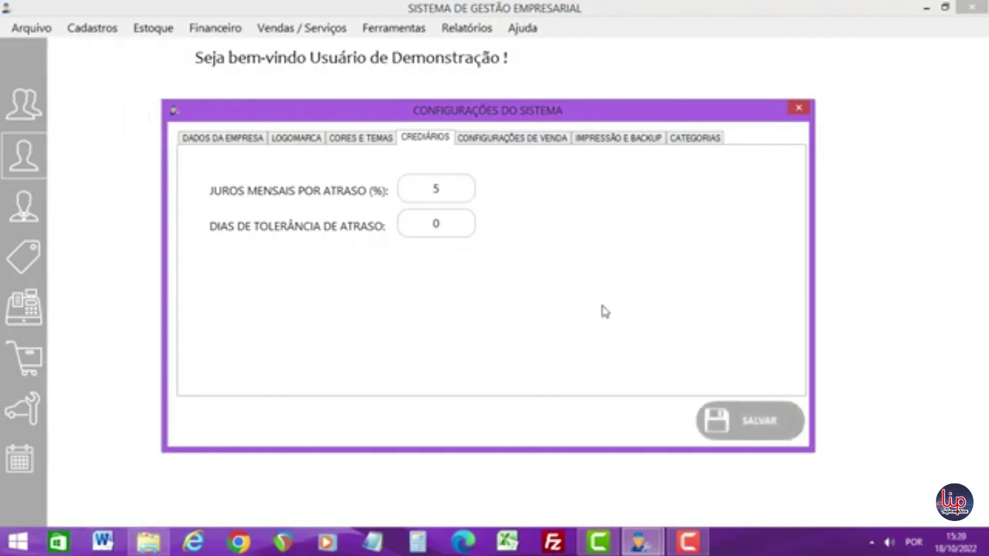
left_click(536, 148)
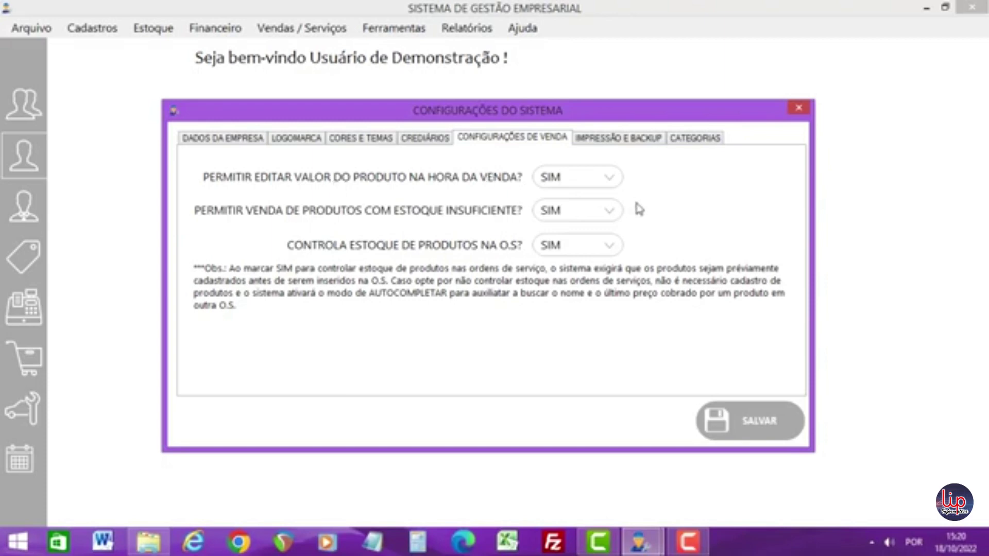
left_click(602, 180)
left_click(590, 221)
left_click(597, 177)
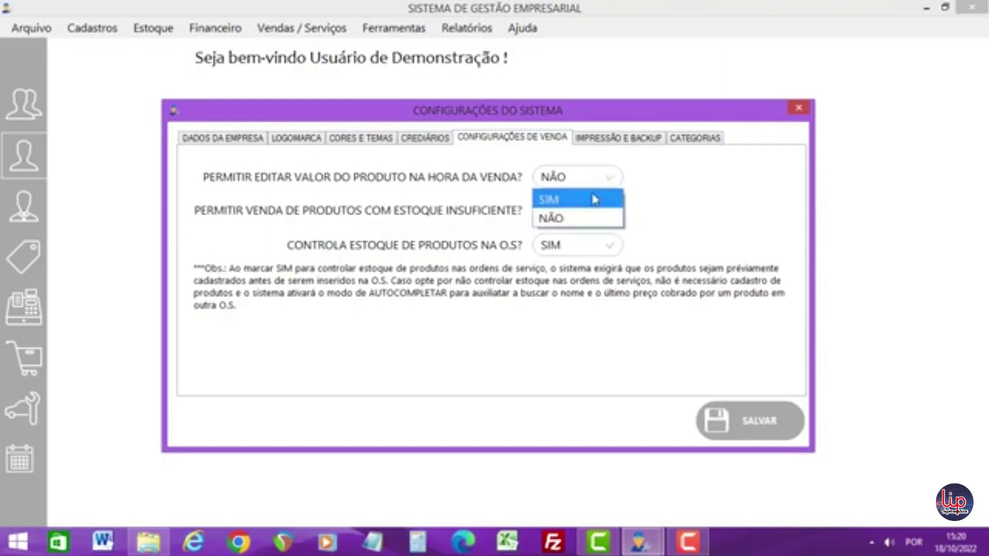
left_click(592, 195)
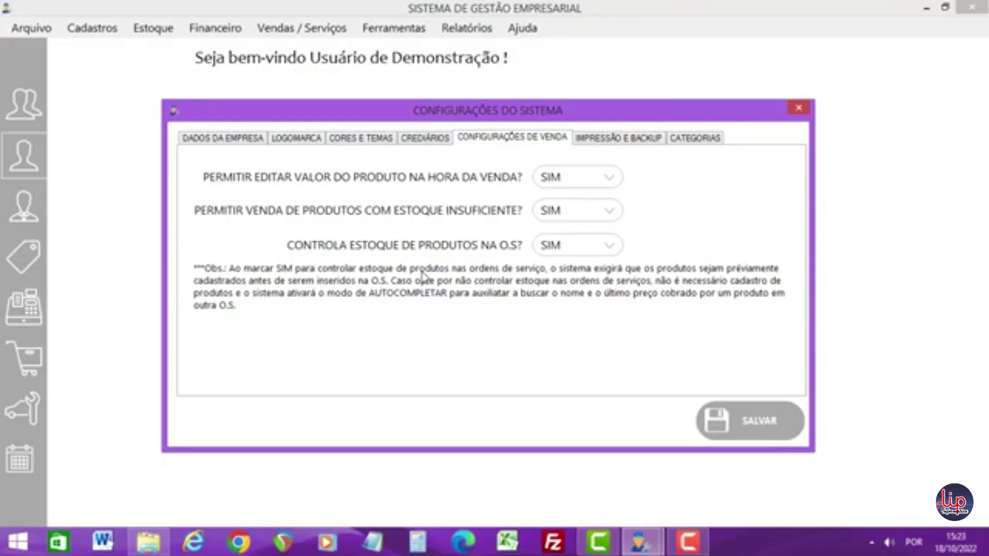
Step: Set the desktop (Área de Trabalho) as the backup destination directory
left_click(633, 140)
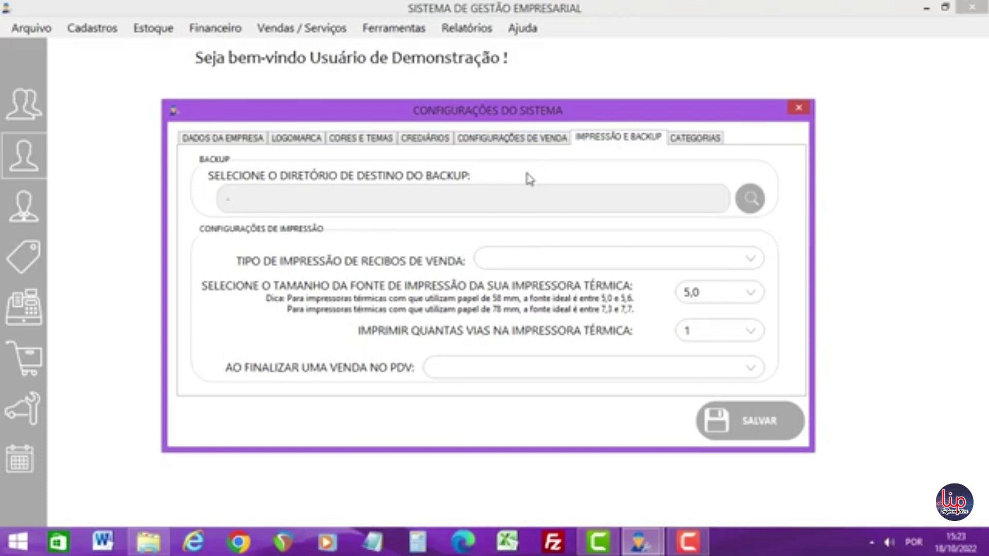
left_click(752, 199)
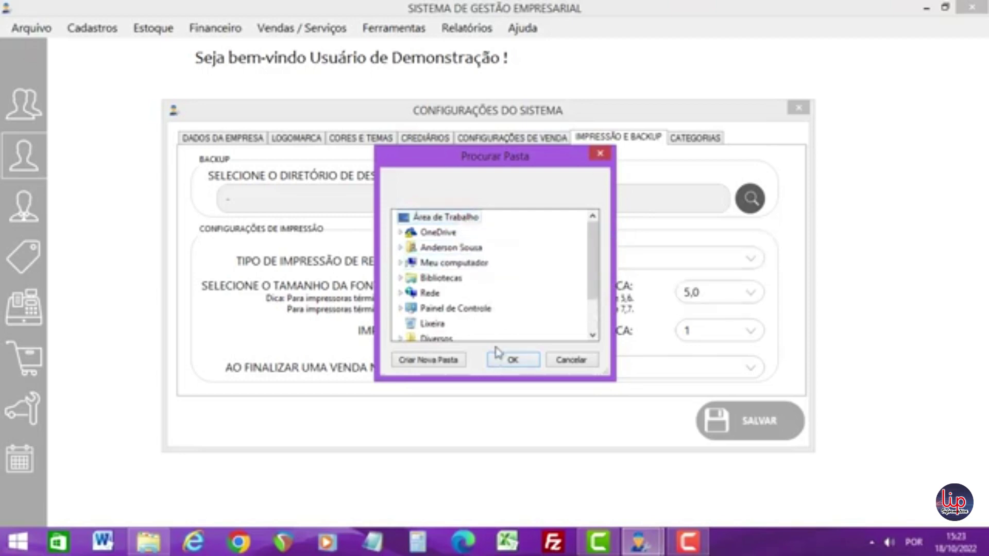
left_click(501, 362)
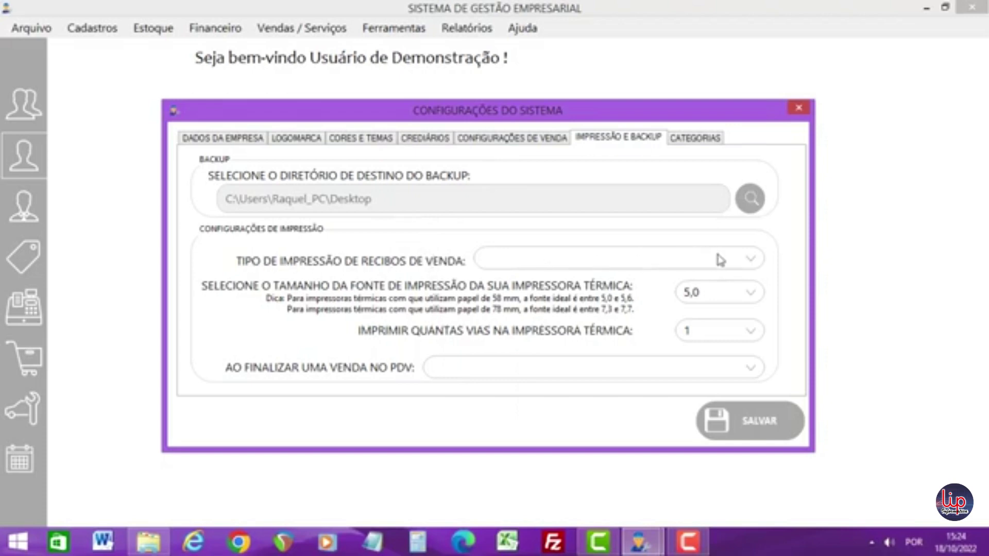
Step: Set sales receipts to IMPRESSORA TÉRMICA with font size 6,0, choose NUNCA IMPRIMIR when finalizing a PDV sale, and save the settings
left_click(742, 265)
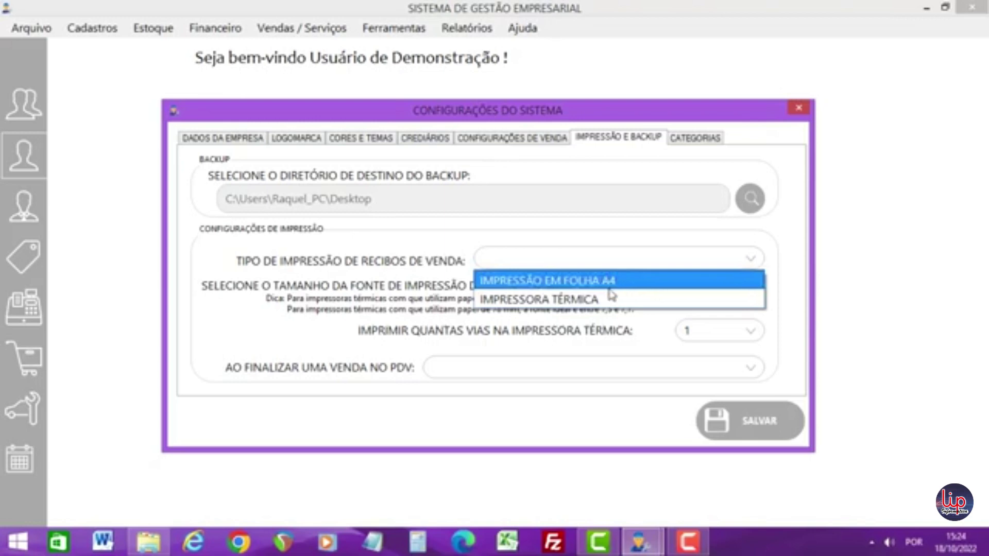
left_click(610, 301)
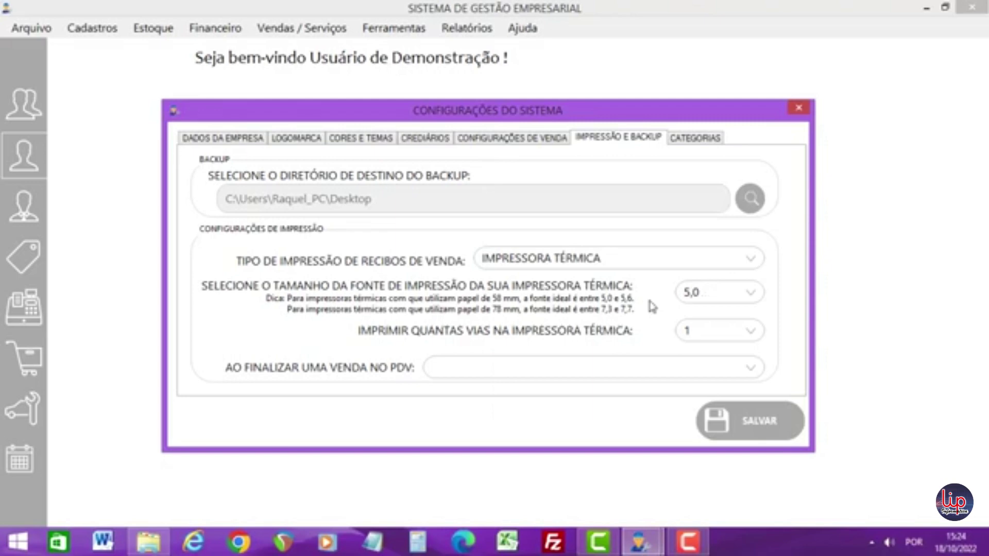
left_click(741, 299)
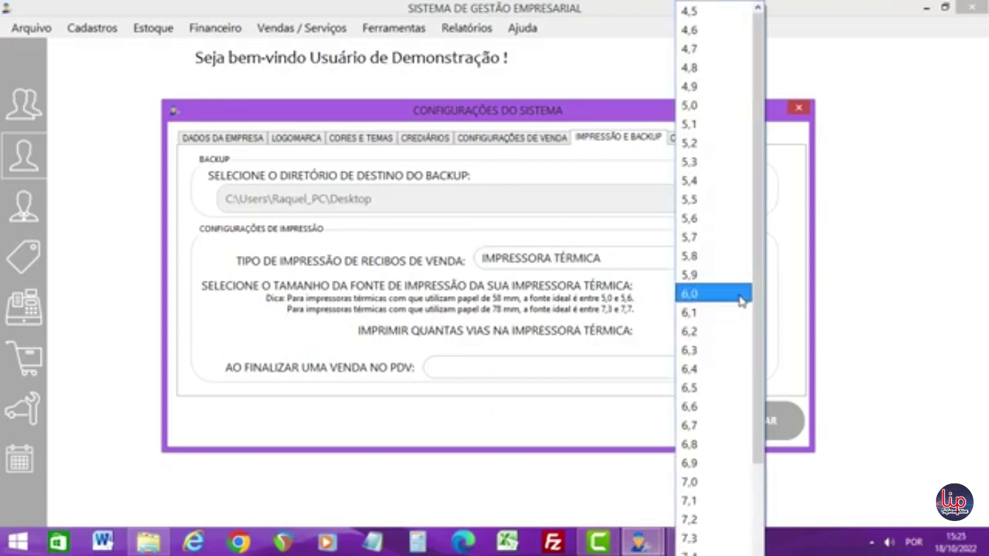
left_click(742, 301)
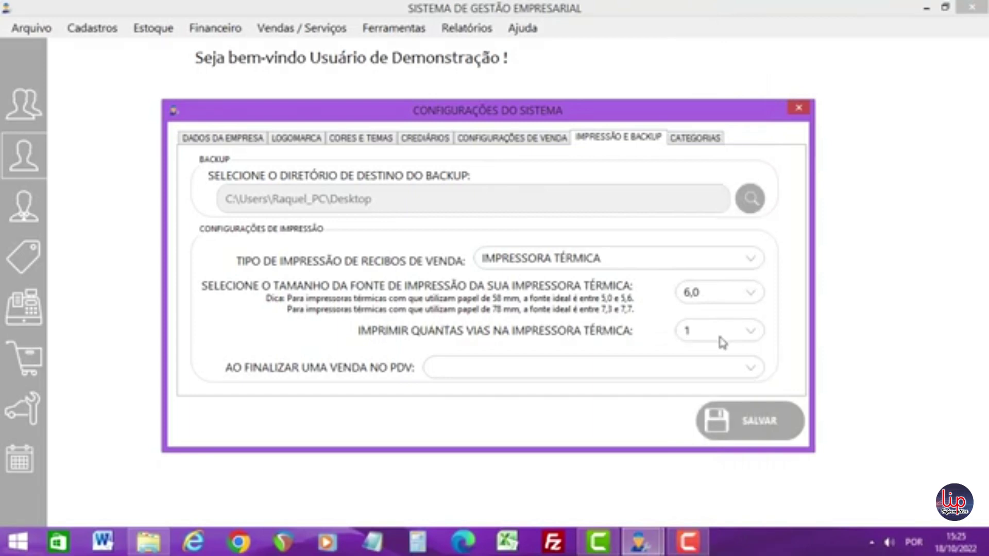
left_click(710, 363)
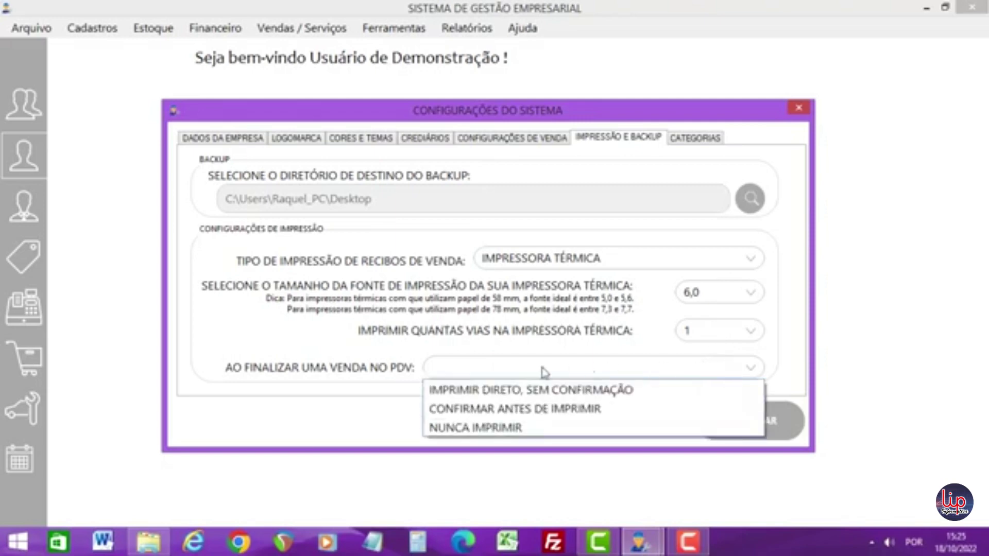
left_click(534, 428)
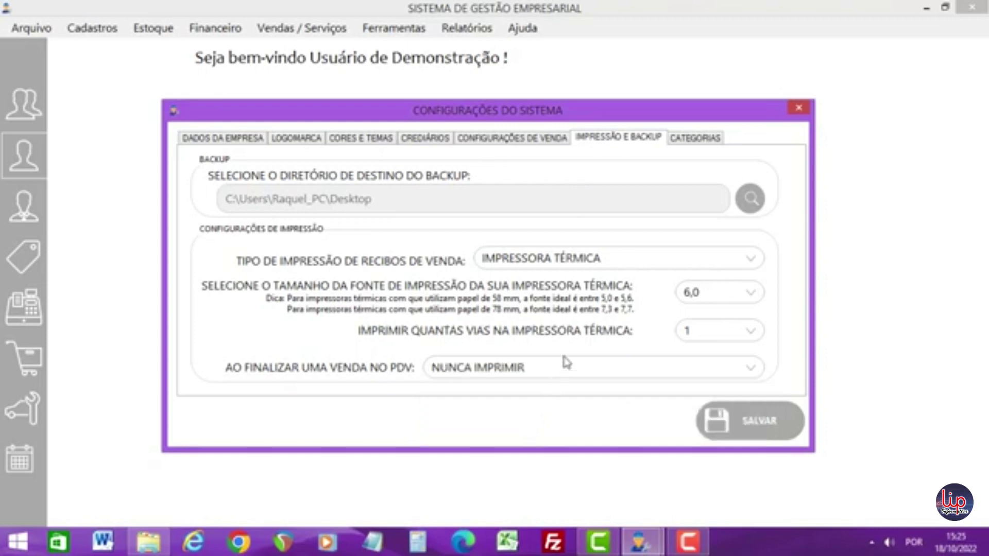
left_click(715, 420)
left_click(571, 323)
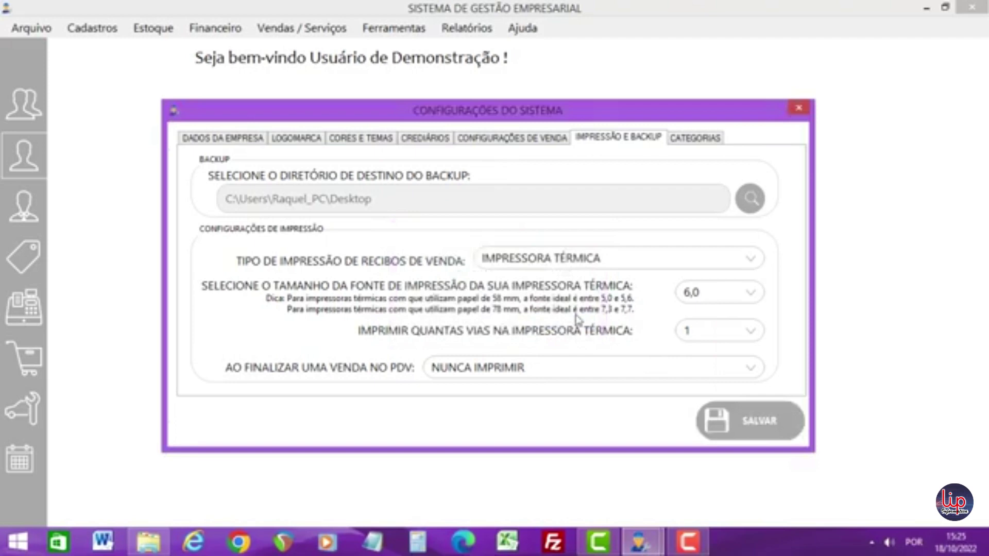
Step: Add an expense category named EXEMPLO DE CATEGORIA in the system's category settings
left_click(706, 142)
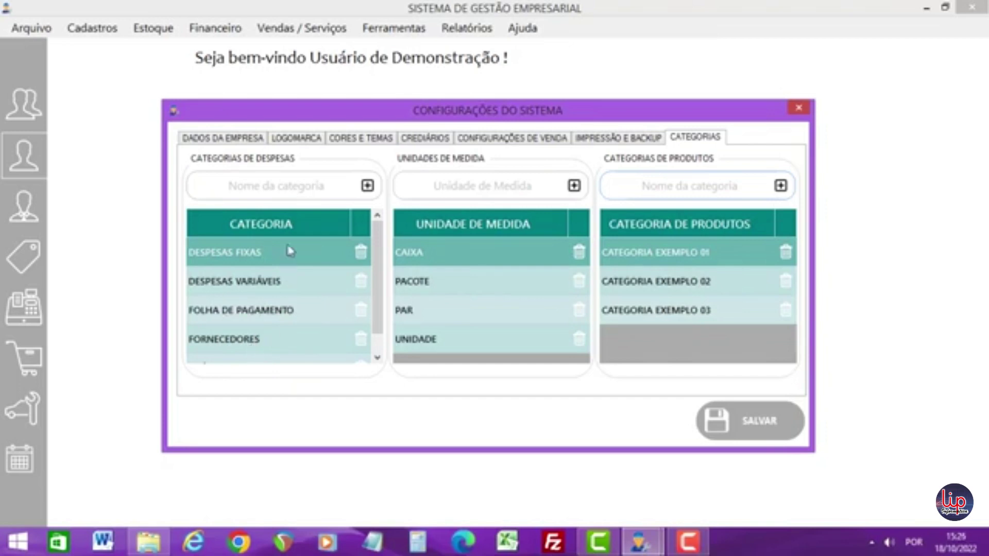
left_click(274, 189)
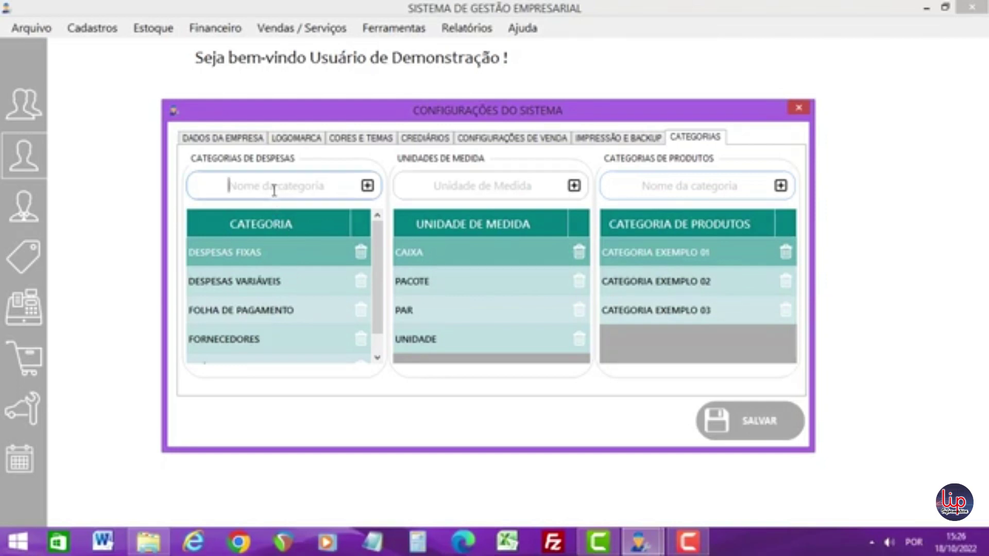
type("EXEMPLO D")
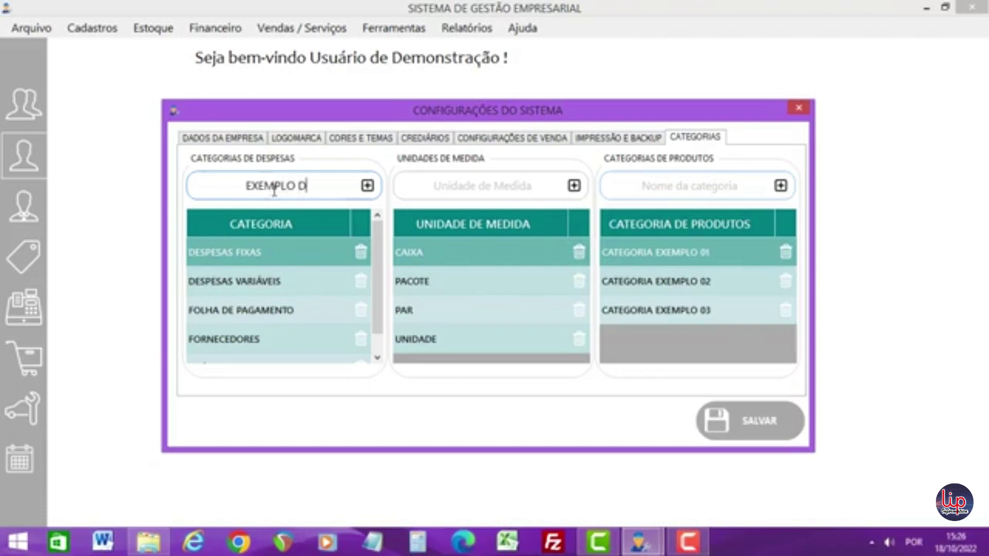
type("E CATEGORIA")
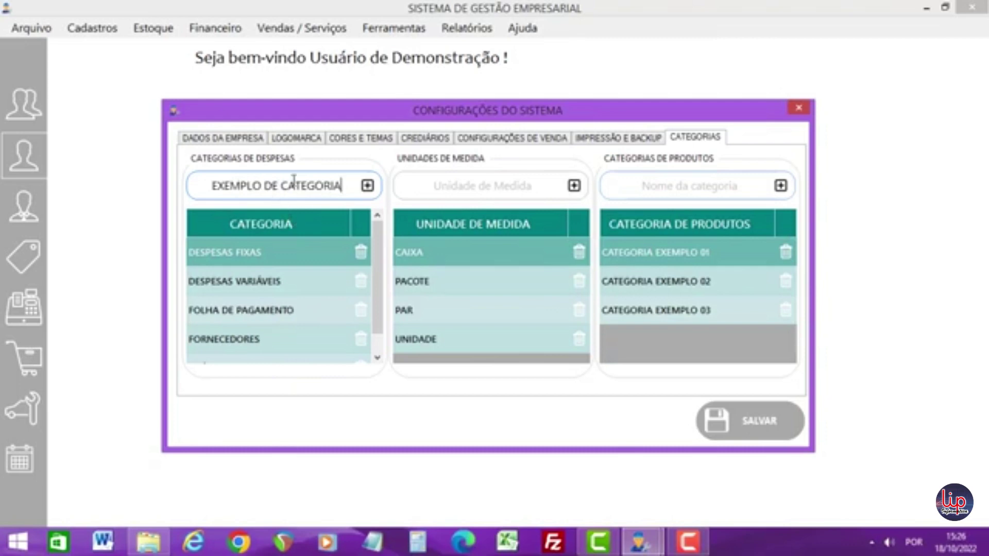
left_click(368, 187)
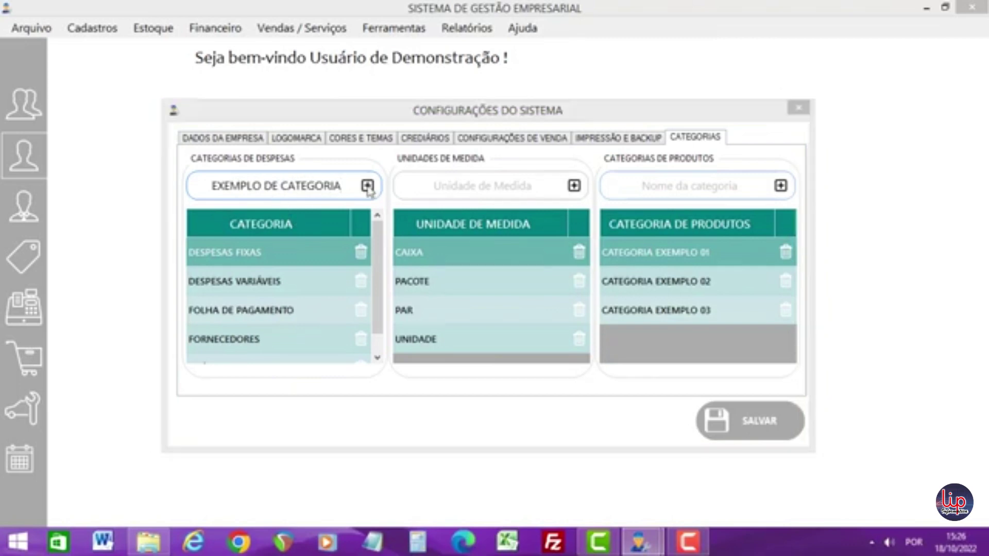
left_click(545, 321)
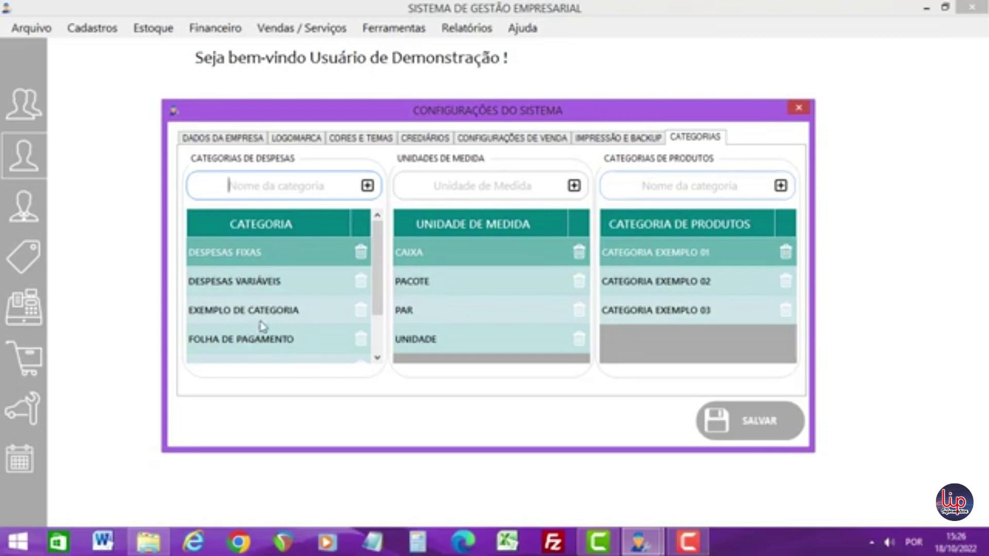
Step: Delete the expense category EXEMPLO DE CATEGORIA and confirm its removal
left_click(361, 311)
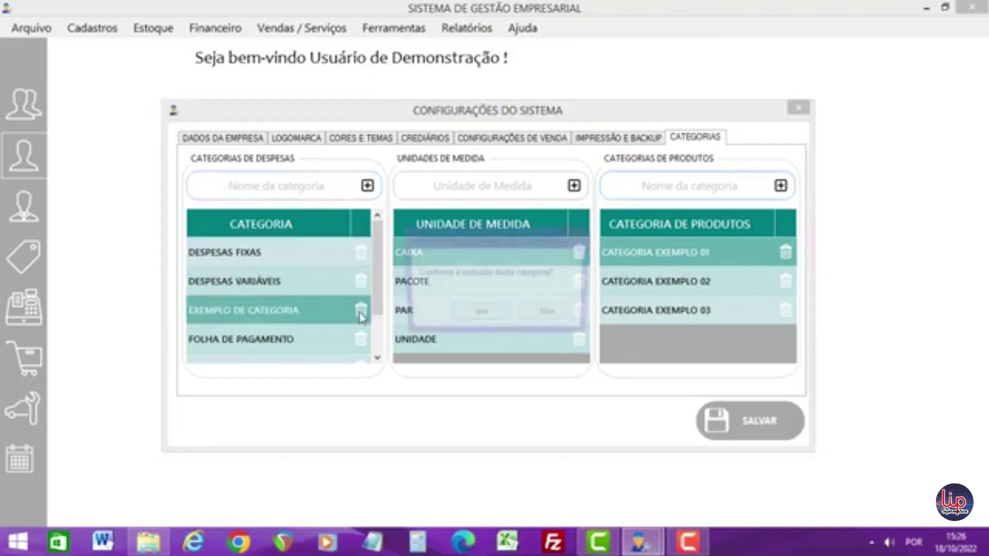
left_click(482, 315)
left_click(543, 321)
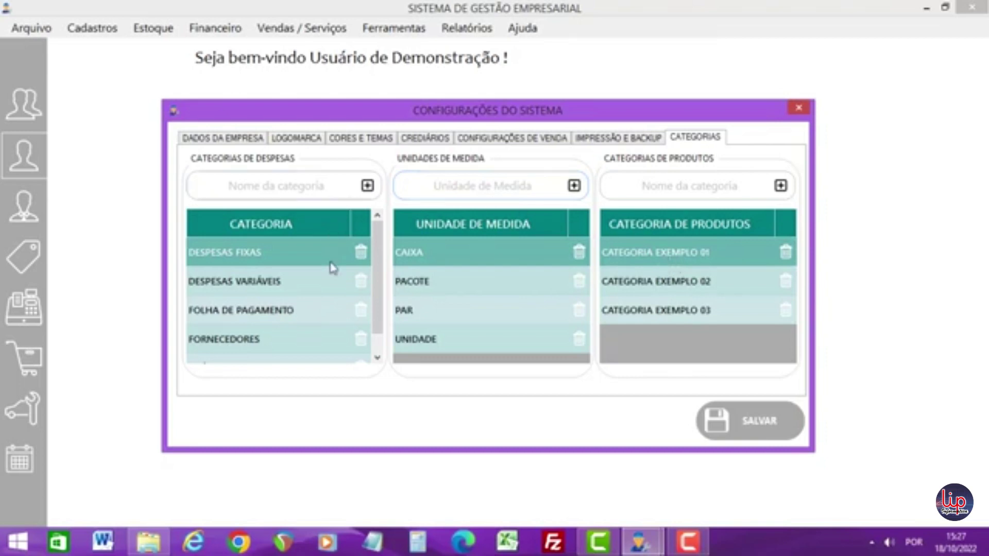
Step: Save the system settings and return to the company data (Dados da Empresa)
left_click(742, 421)
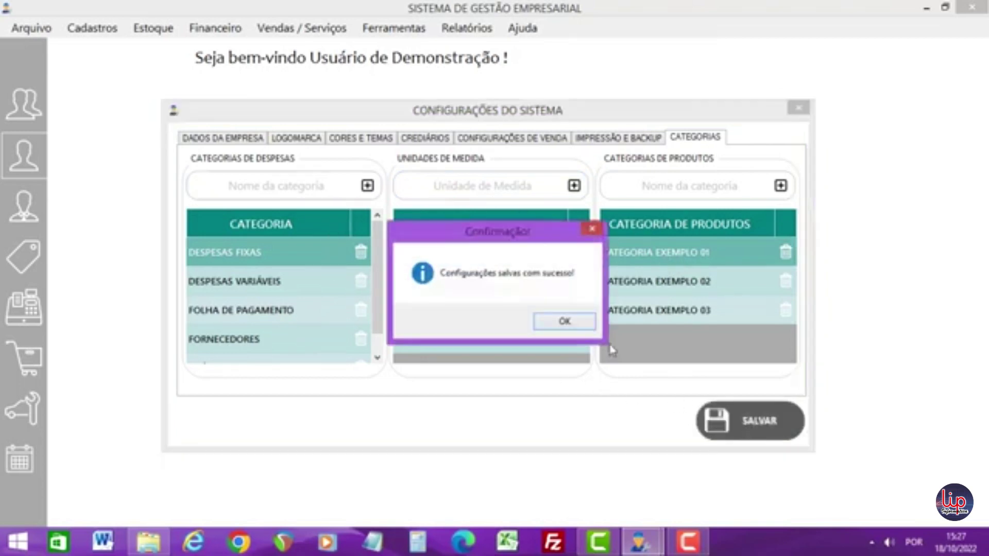
left_click(564, 322)
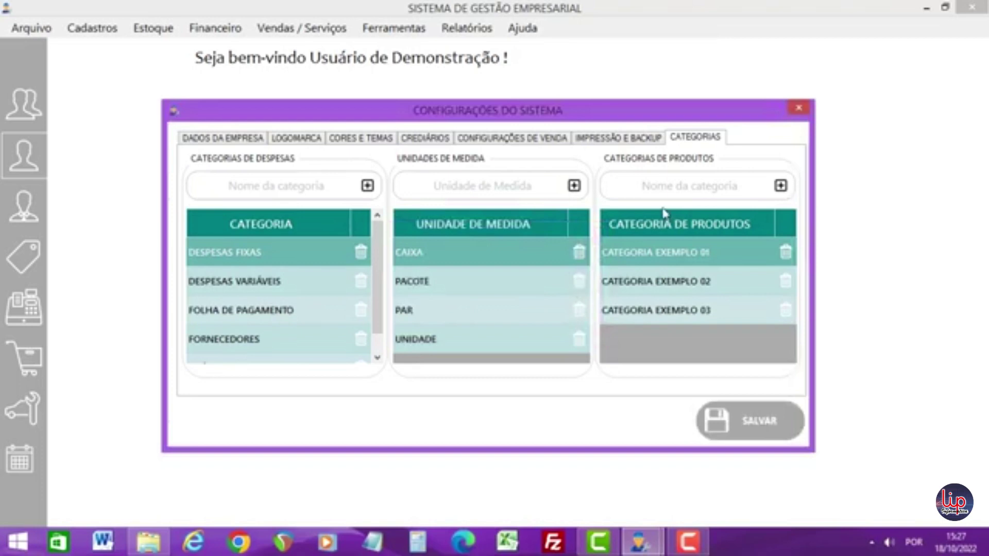
left_click(257, 138)
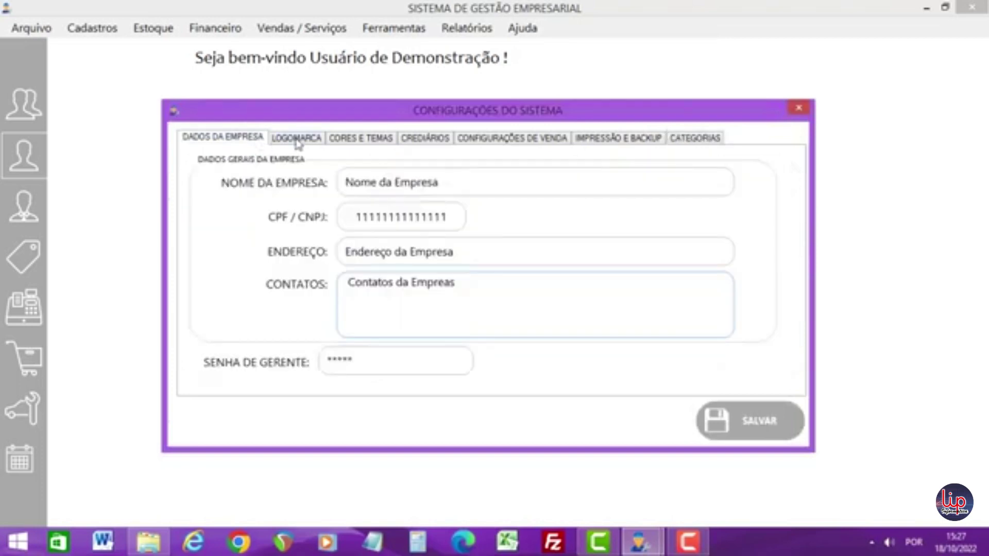